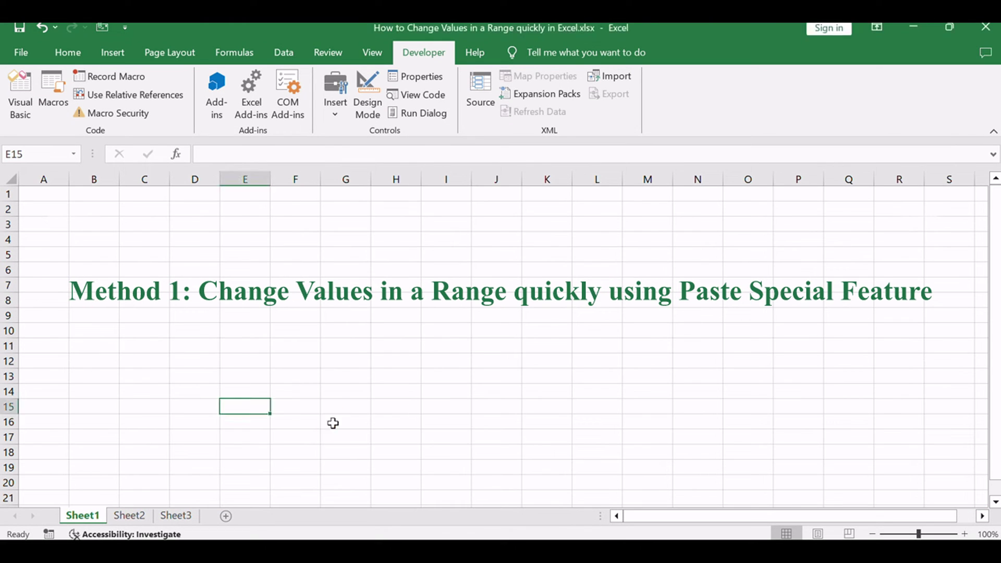
Step: Switch to Sheet2, which holds the sample numbers in A1:B4 and the notes box
click(131, 515)
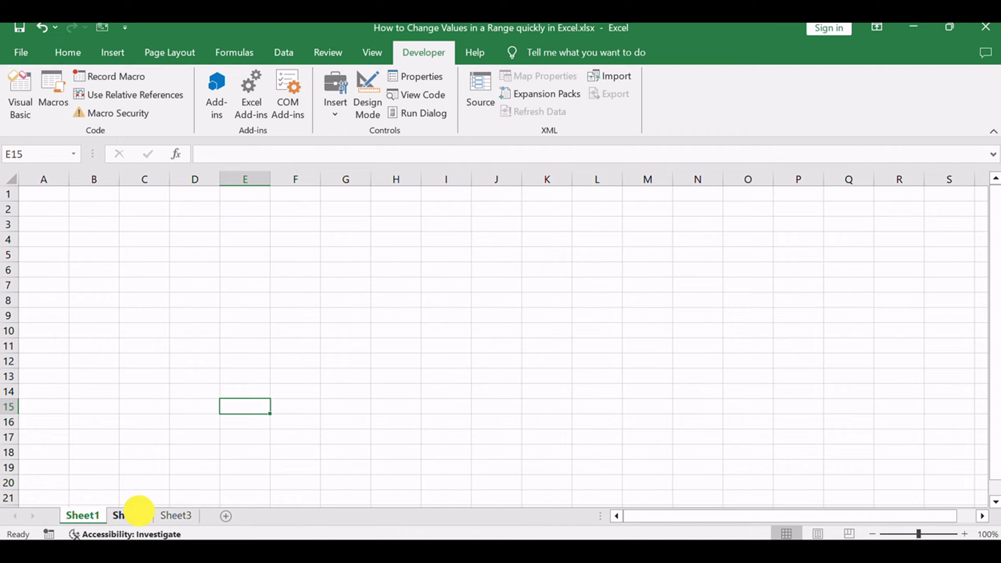
click(766, 282)
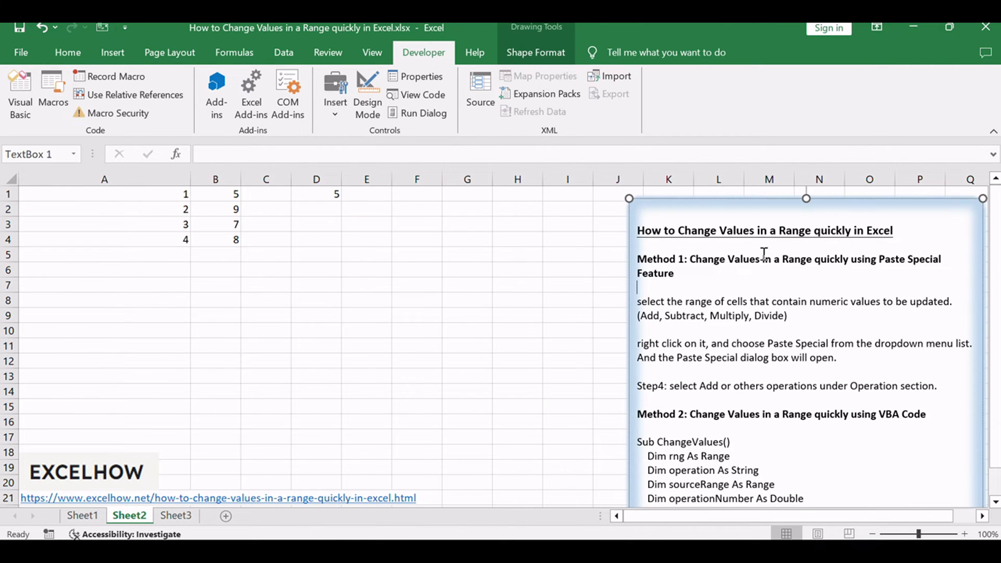
drag(764, 249, 880, 259)
click(824, 283)
click(325, 377)
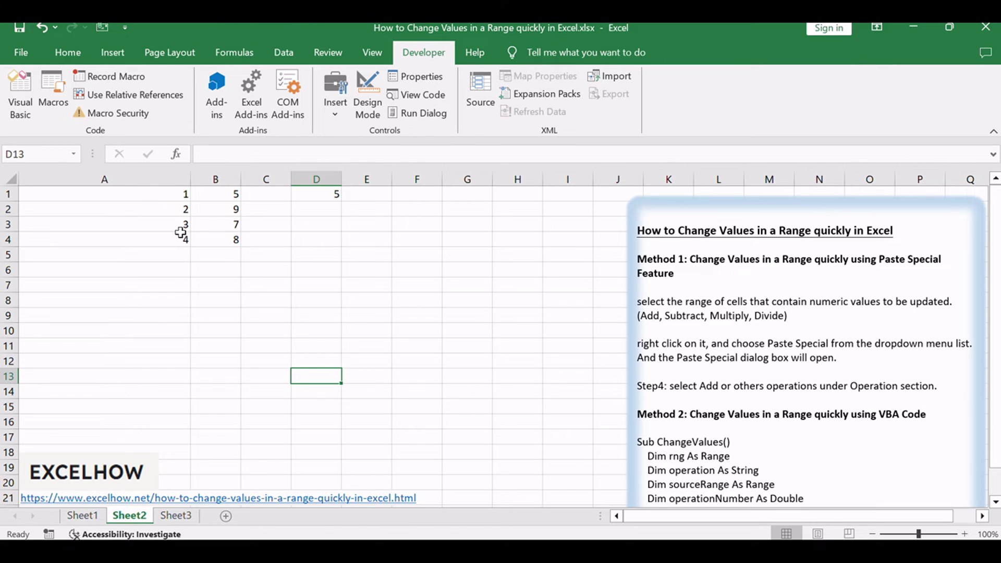
click(142, 194)
click(224, 240)
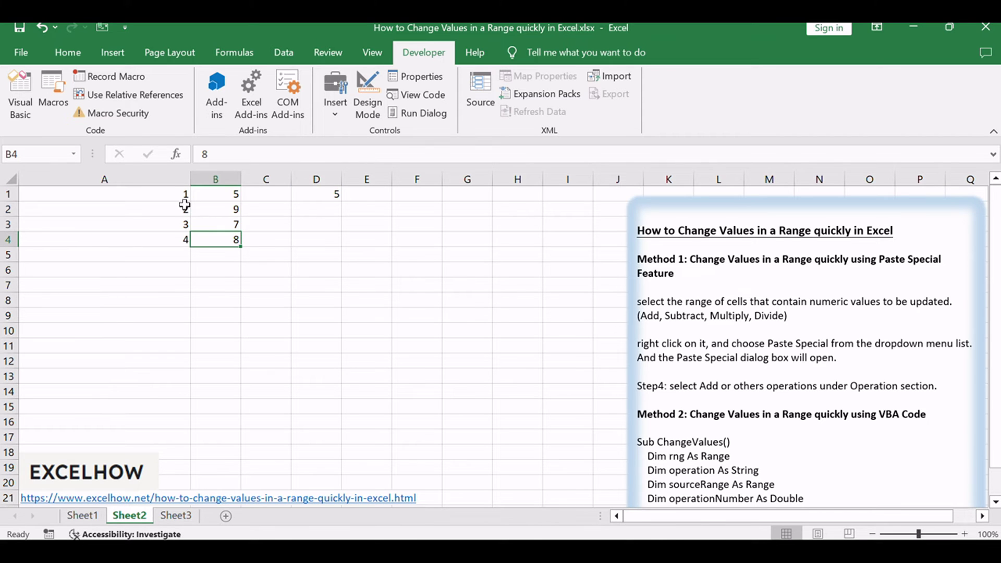
drag(168, 190, 225, 242)
click(346, 312)
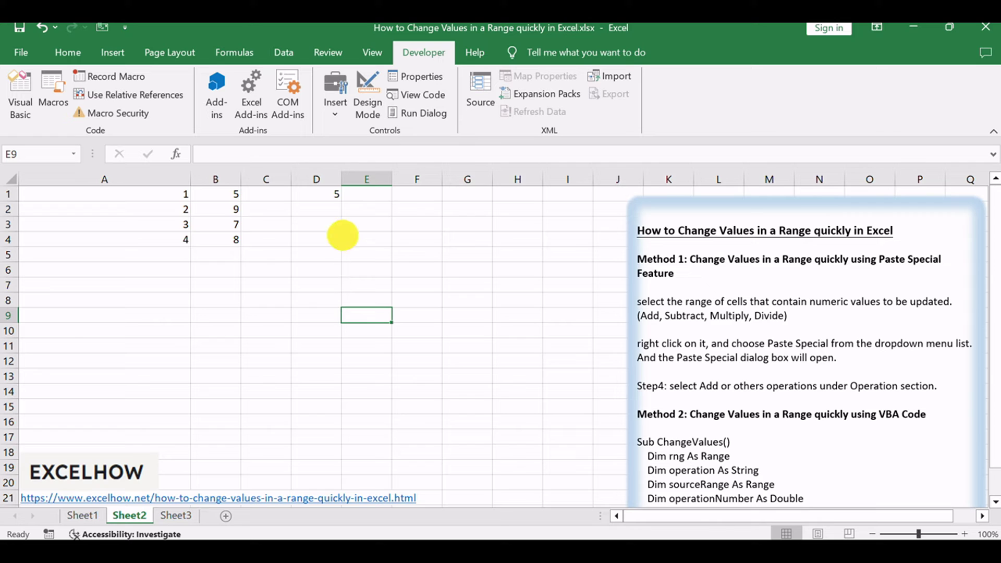
click(334, 194)
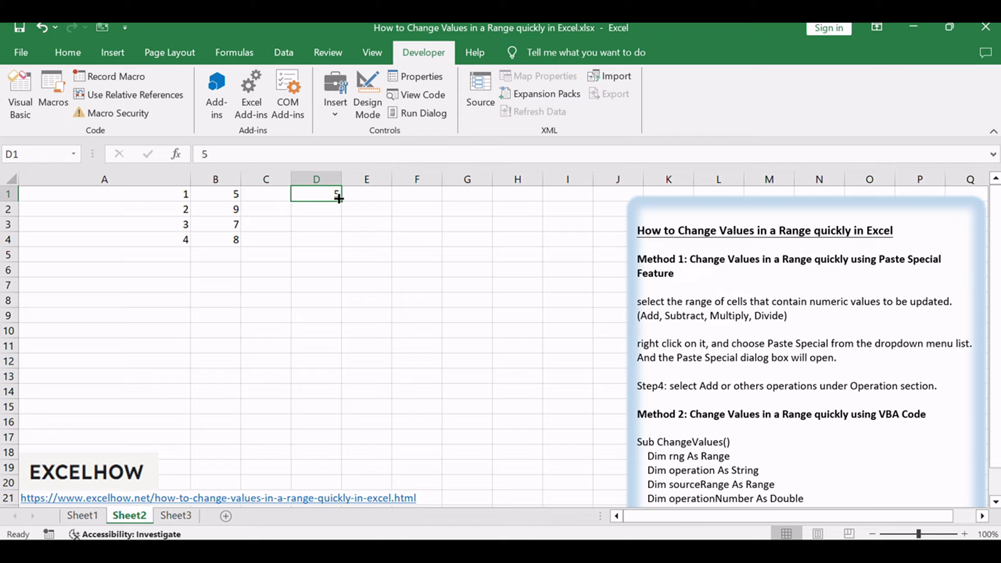
click(360, 269)
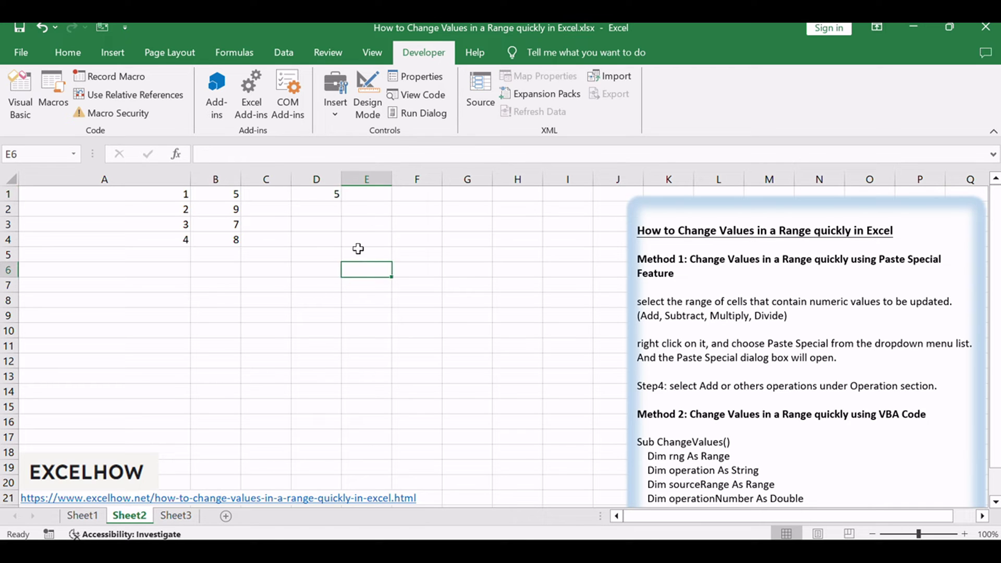
Step: Keep the value 5 in cell D1 and copy D1 to the clipboard
double_click(312, 196)
drag(311, 196, 364, 200)
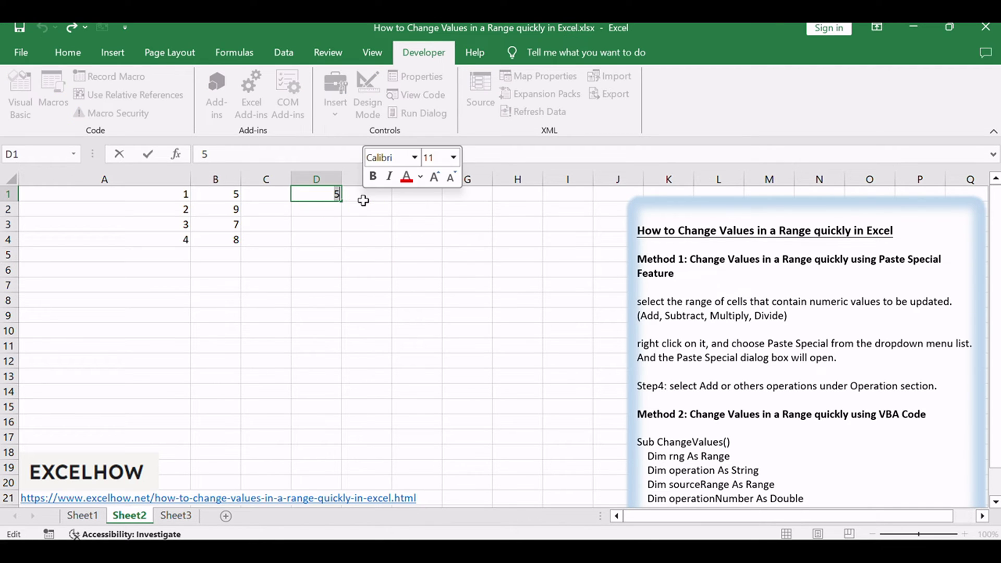
click(346, 210)
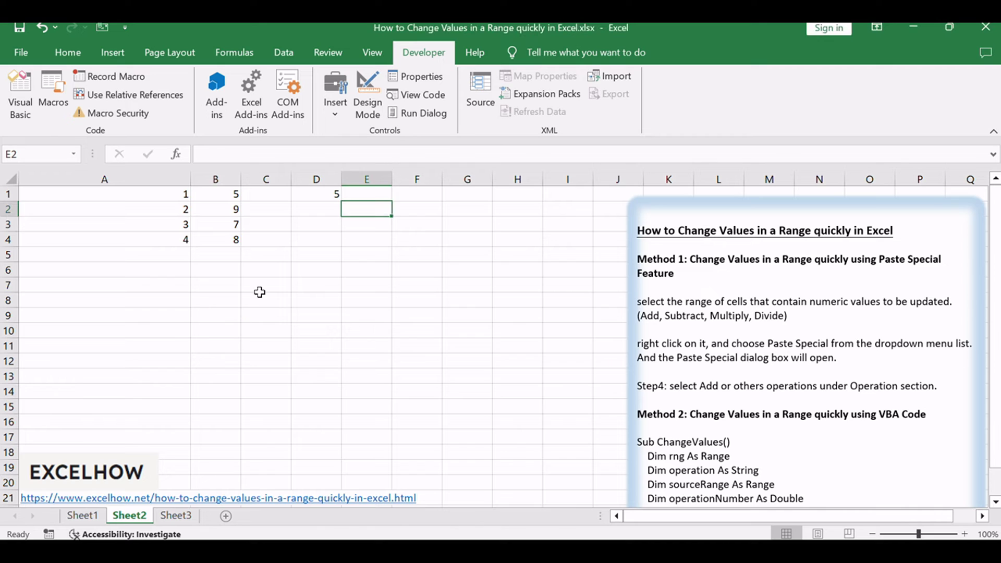
click(320, 196)
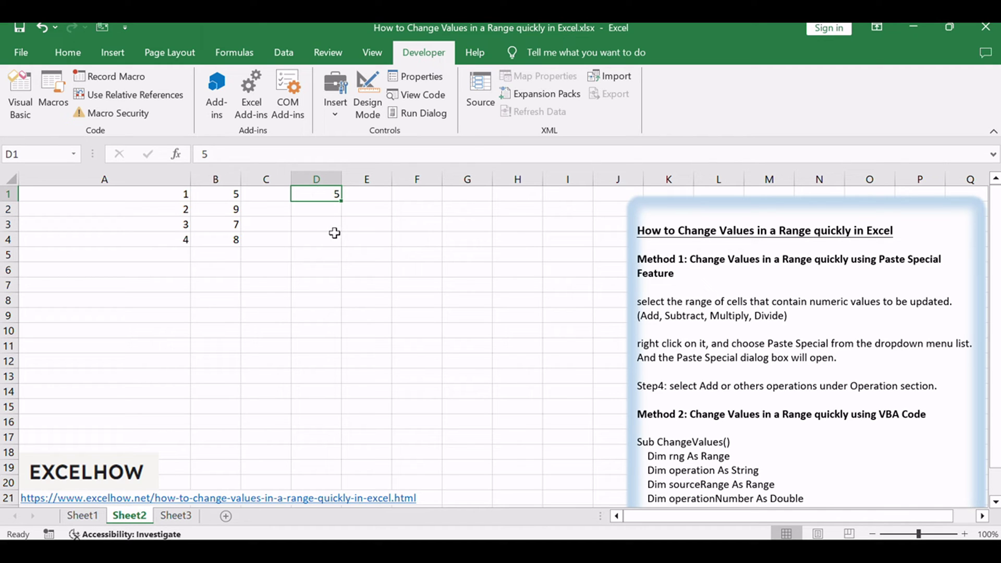
key(ctrl+c)
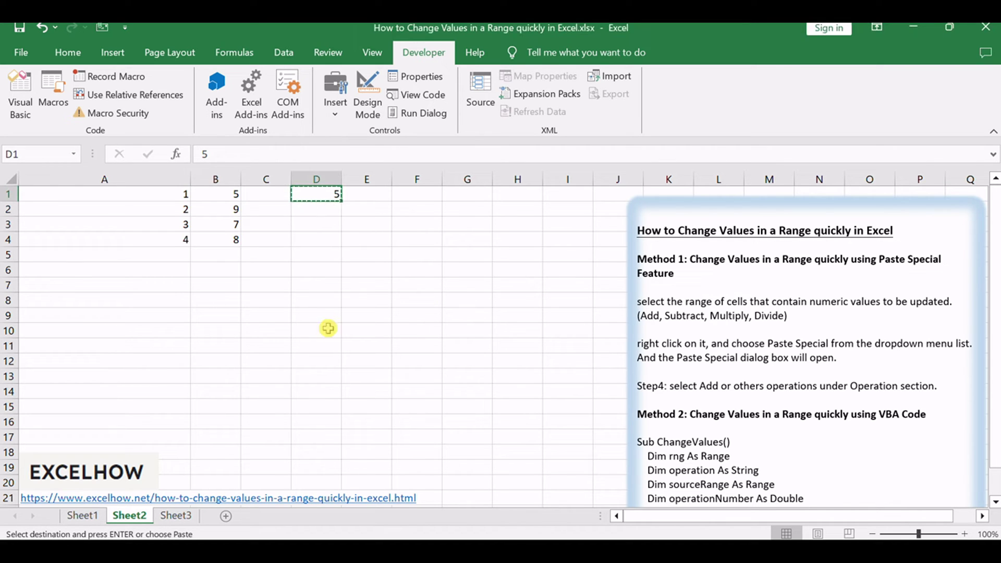
Step: Paste Special the copied 5 onto A1:B4 with the Add operation, raising each value by 5
drag(162, 192, 219, 238)
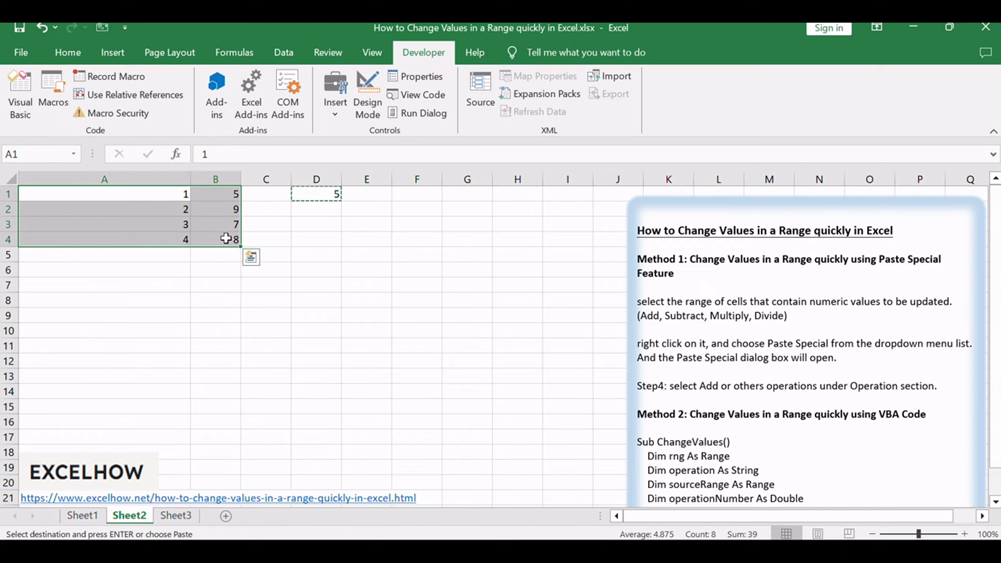
right_click(217, 208)
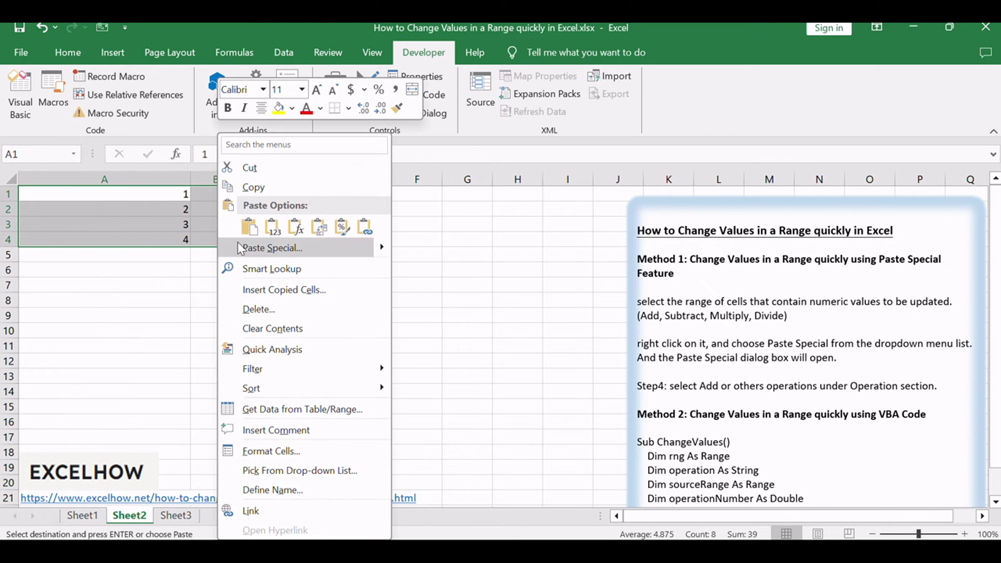
click(299, 249)
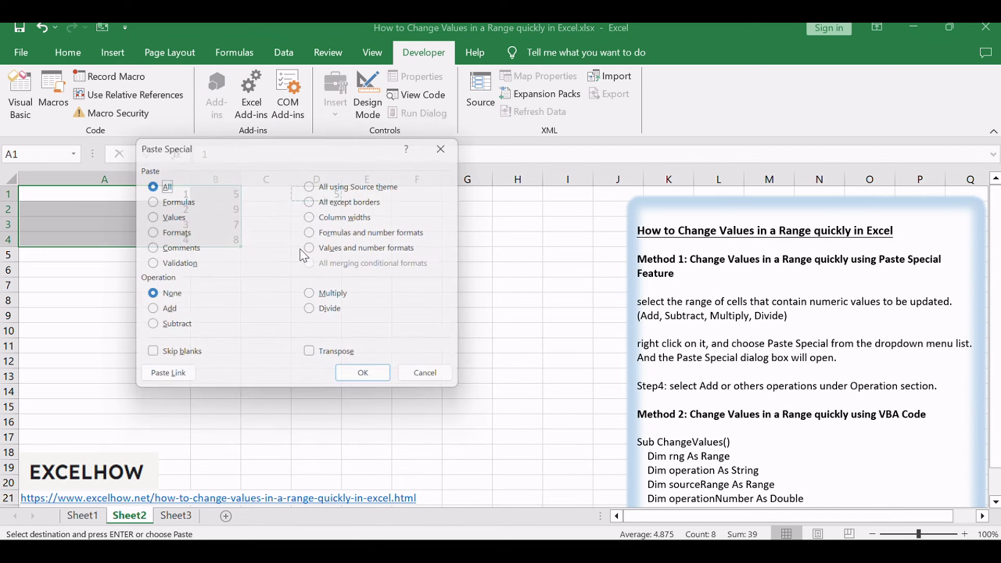
drag(249, 145, 311, 164)
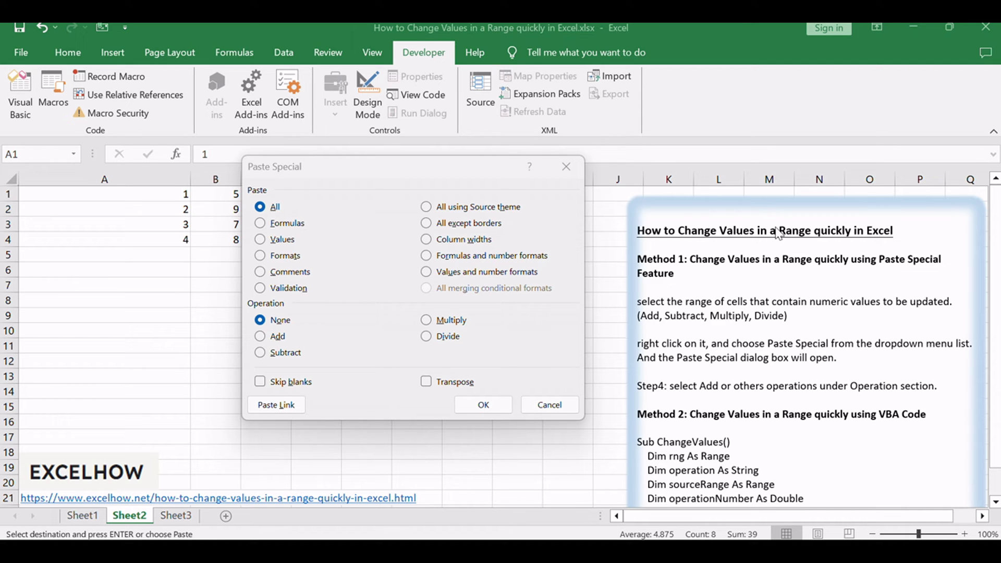
click(366, 183)
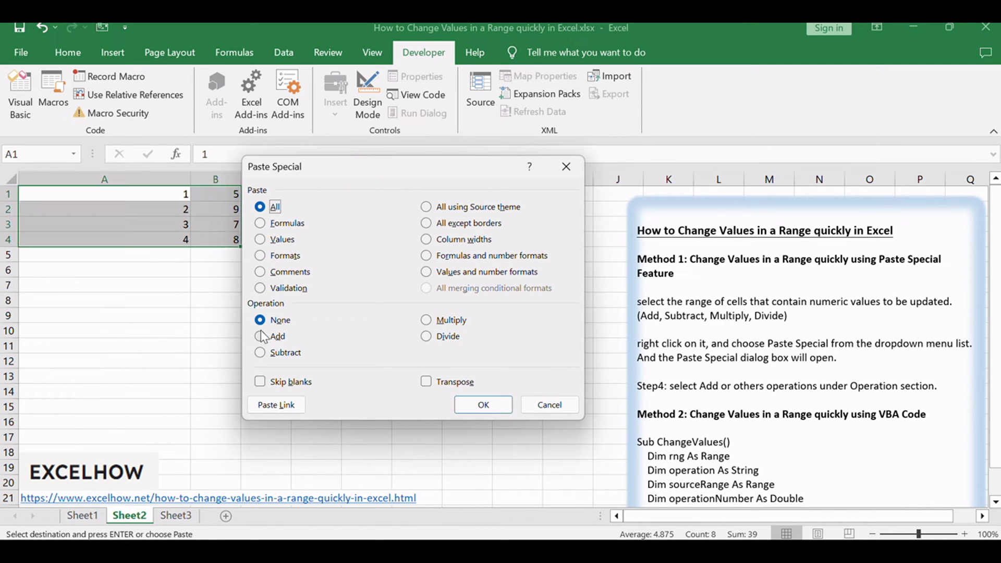
click(280, 336)
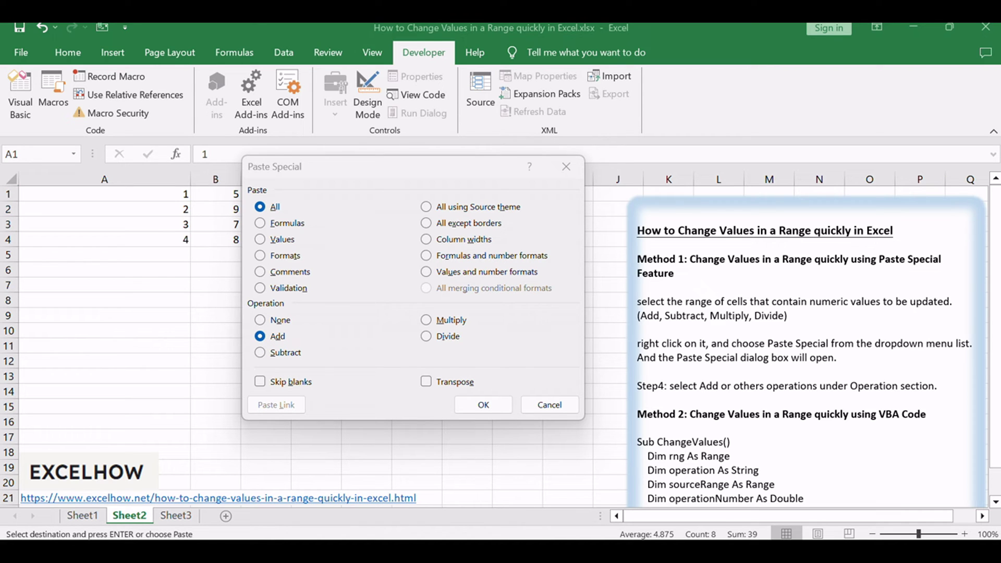
click(433, 167)
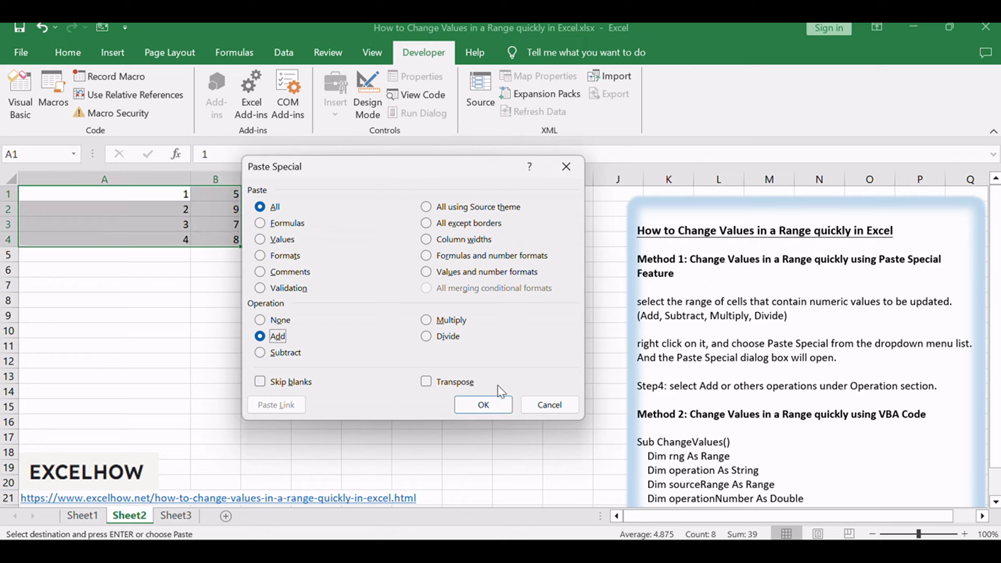
click(483, 406)
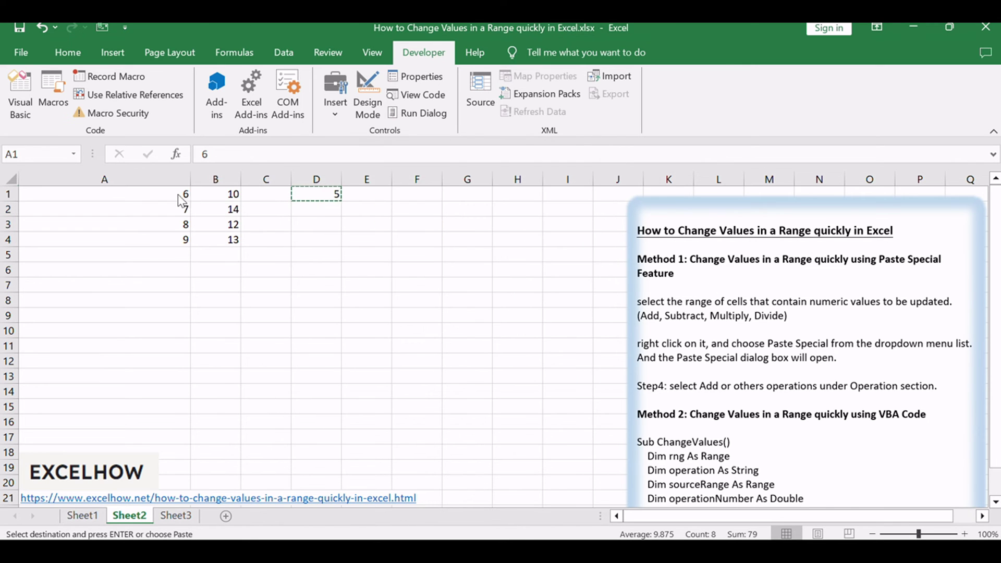
click(332, 249)
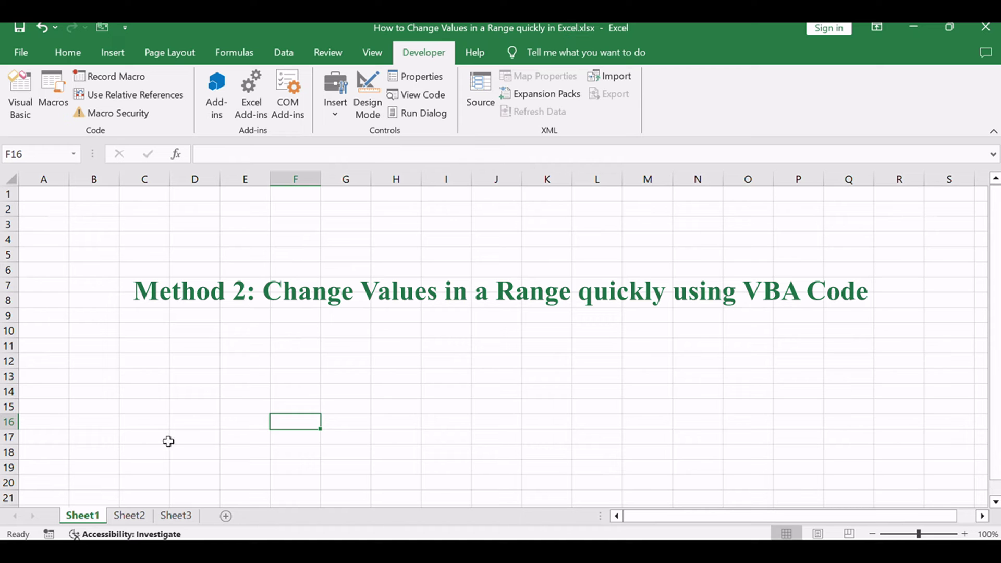
Step: Go back to Sheet2, highlight the Method 2 text in the notes box, then select G15
click(132, 521)
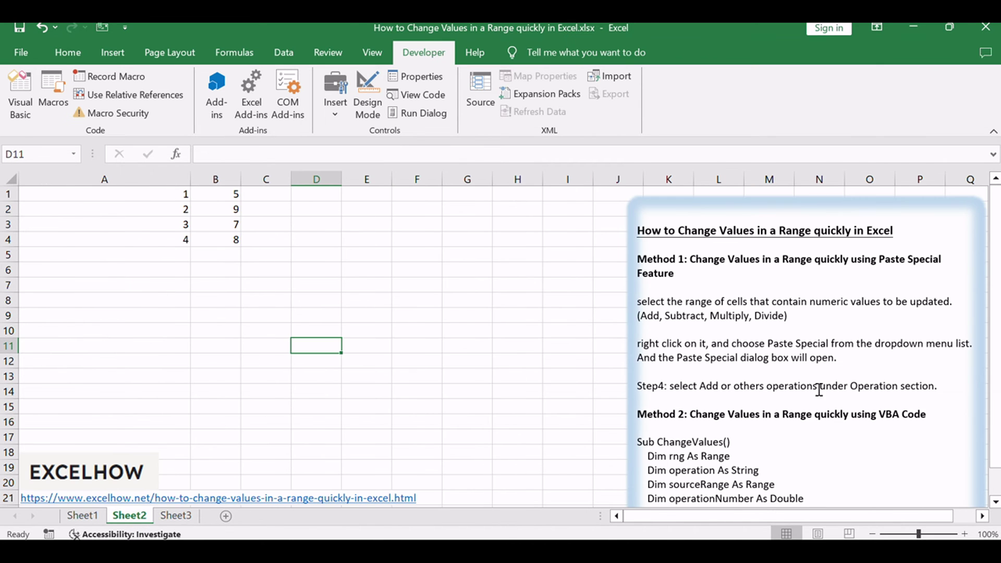
click(841, 332)
scroll(840, 333, down, 3)
drag(851, 277, 930, 278)
scroll(815, 351, down, 3)
scroll(815, 350, up, 6)
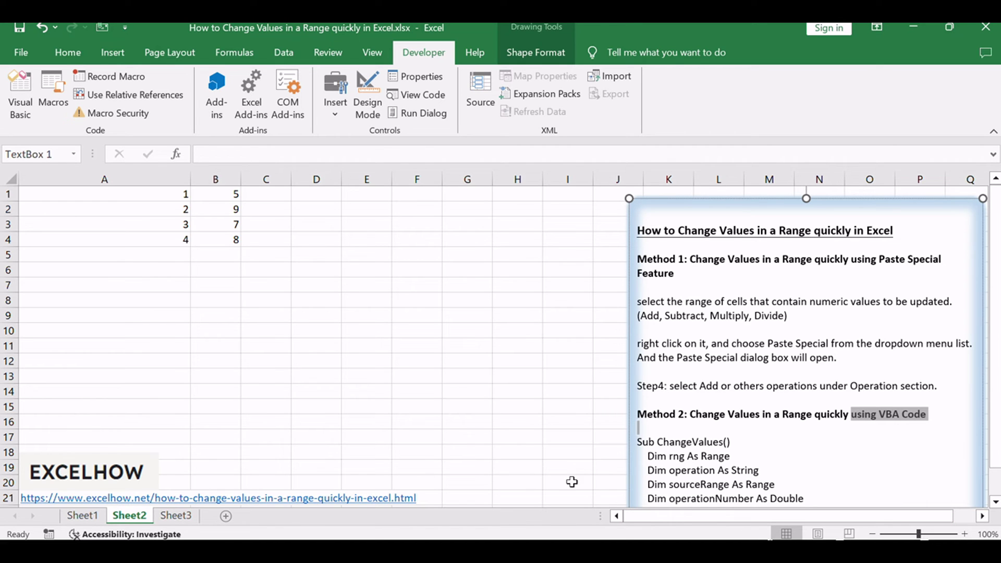
click(447, 404)
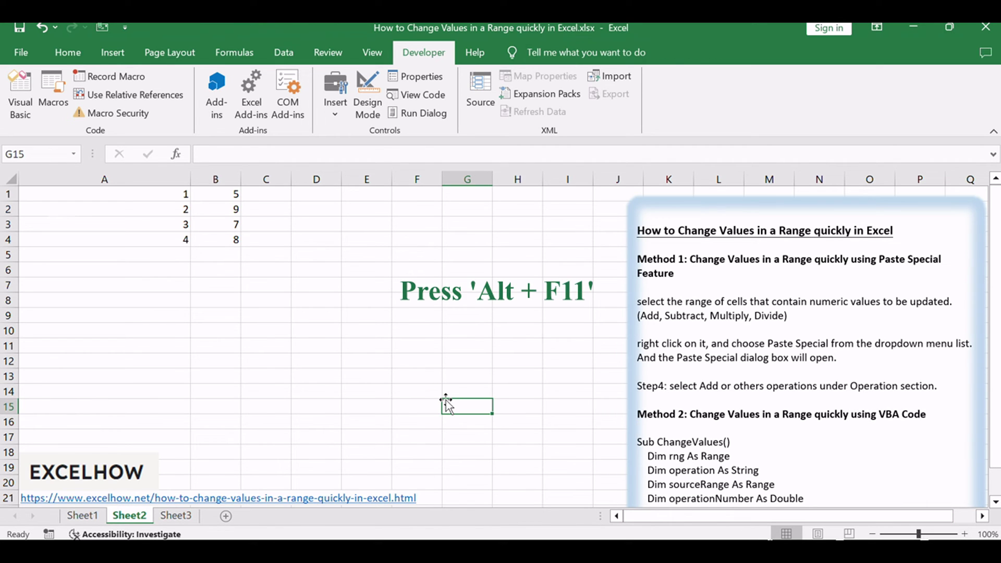
Step: Open the VBA editor with Alt+F11 and insert a new blank module
key(alt+F11)
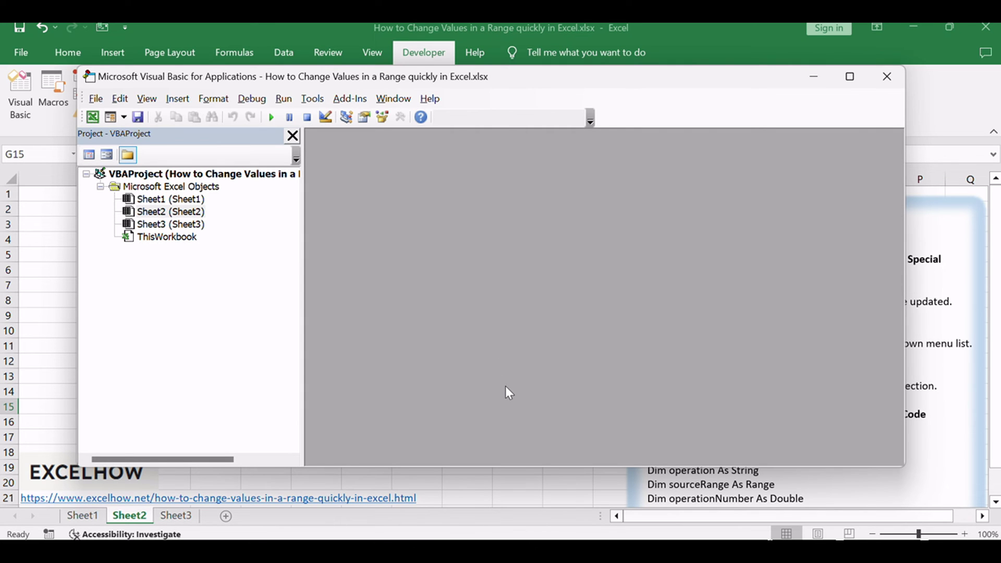
drag(196, 82, 250, 88)
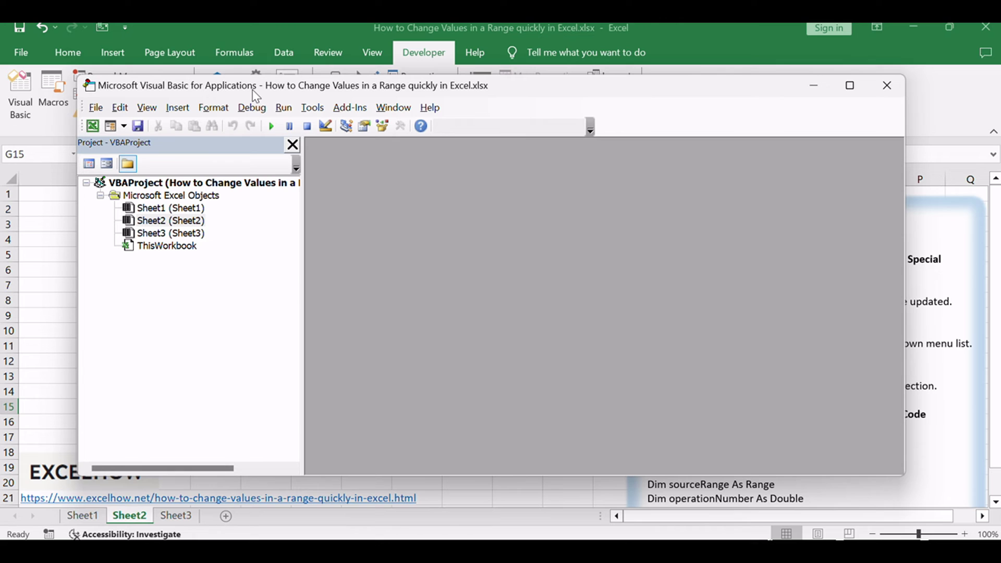
click(176, 110)
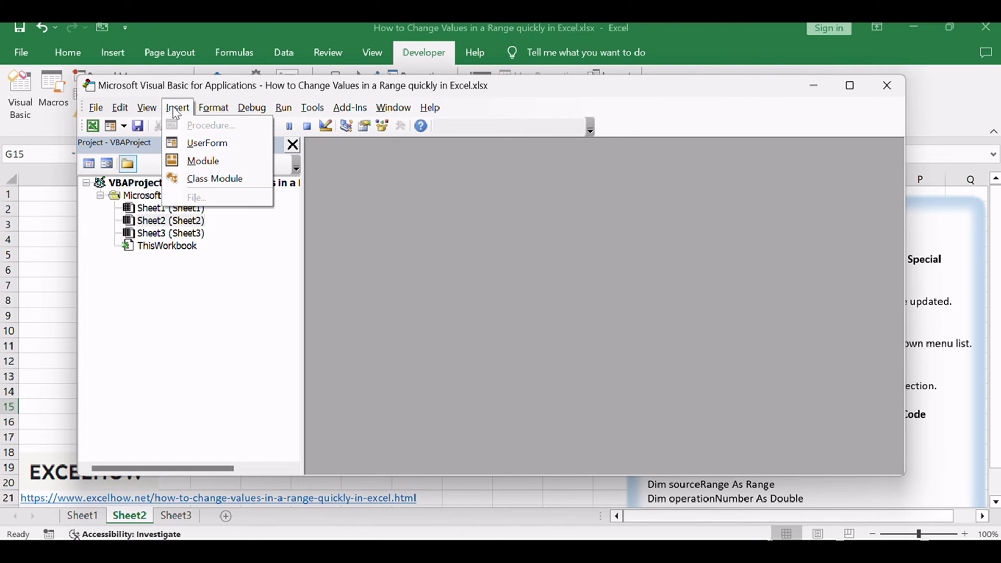
click(226, 164)
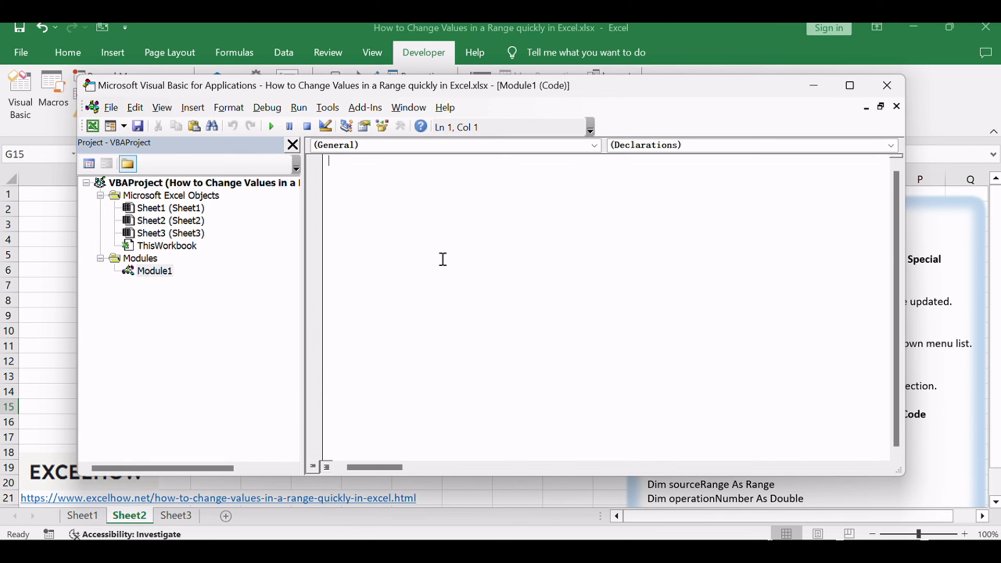
Step: Paste the ChangeValues macro code into Module1
key(ctrl+v)
scroll(443, 259, up, 5)
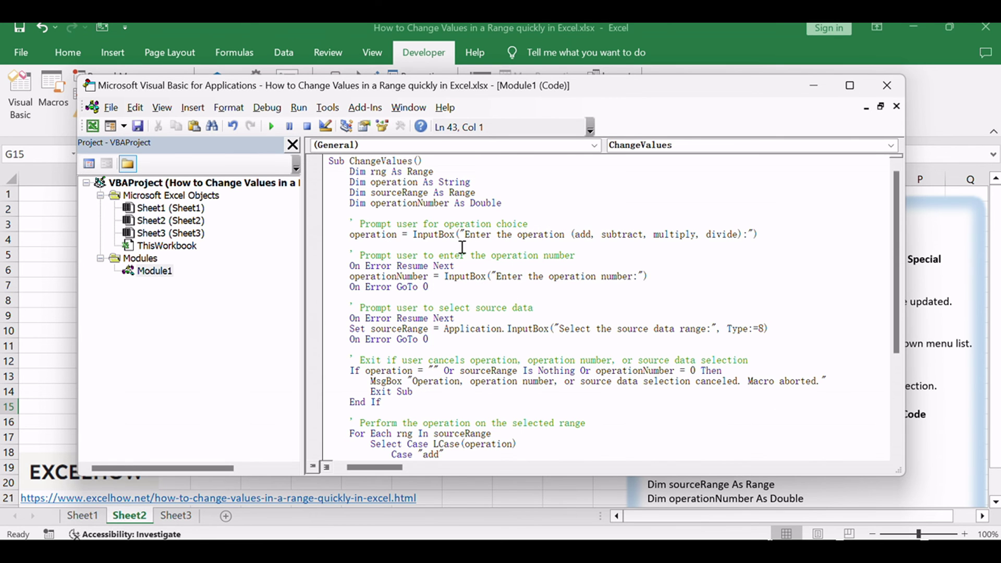
drag(350, 162, 409, 171)
click(439, 203)
key(F5)
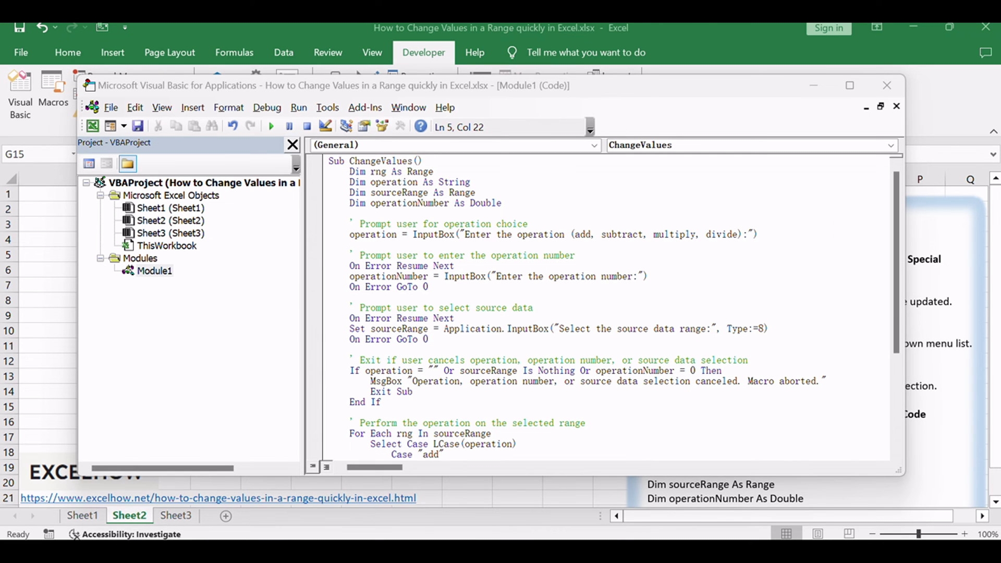
click(452, 266)
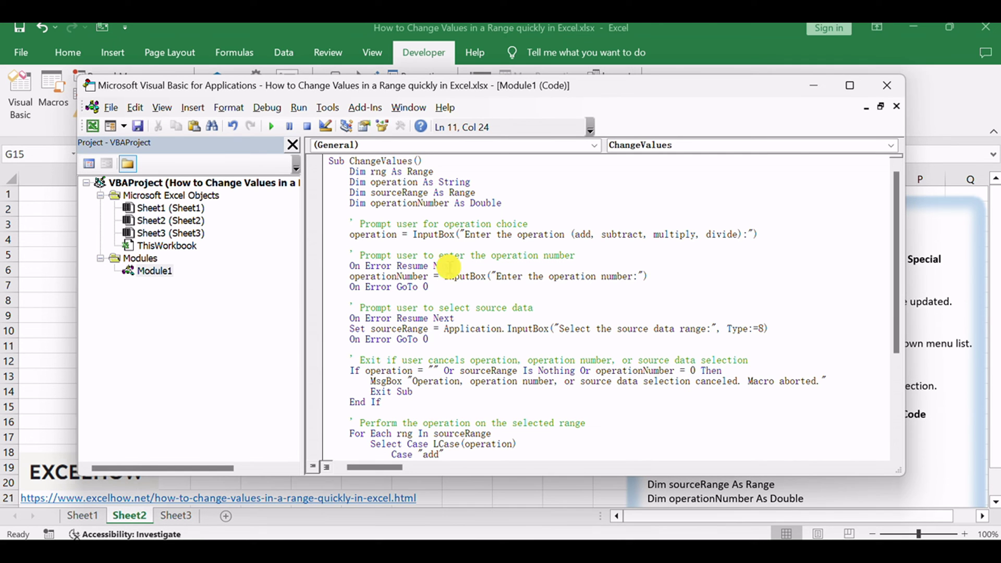
Step: Close the VBA editor and run ChangeValues from the Alt+F8 macro list
click(895, 82)
click(416, 257)
key(alt+F8)
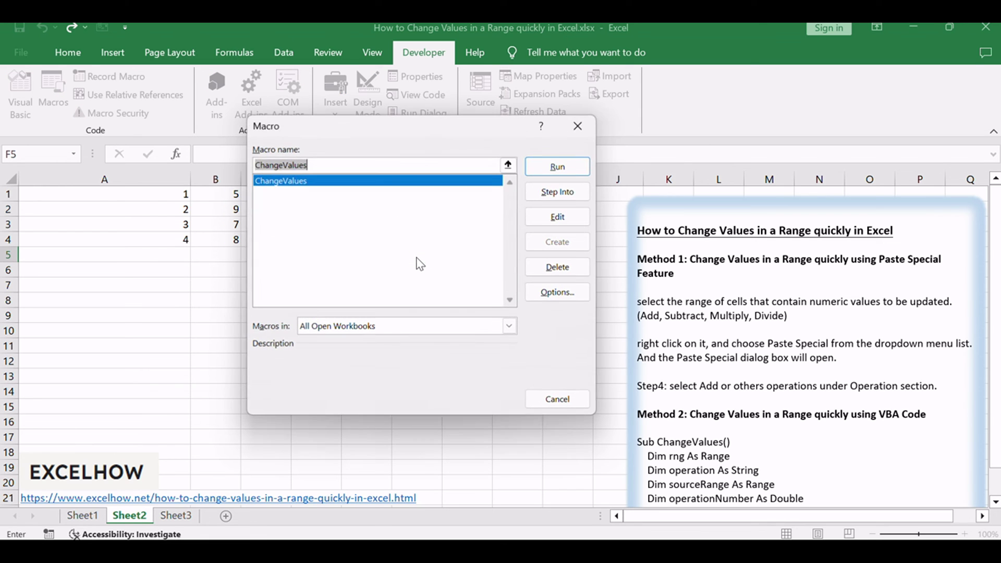
click(295, 180)
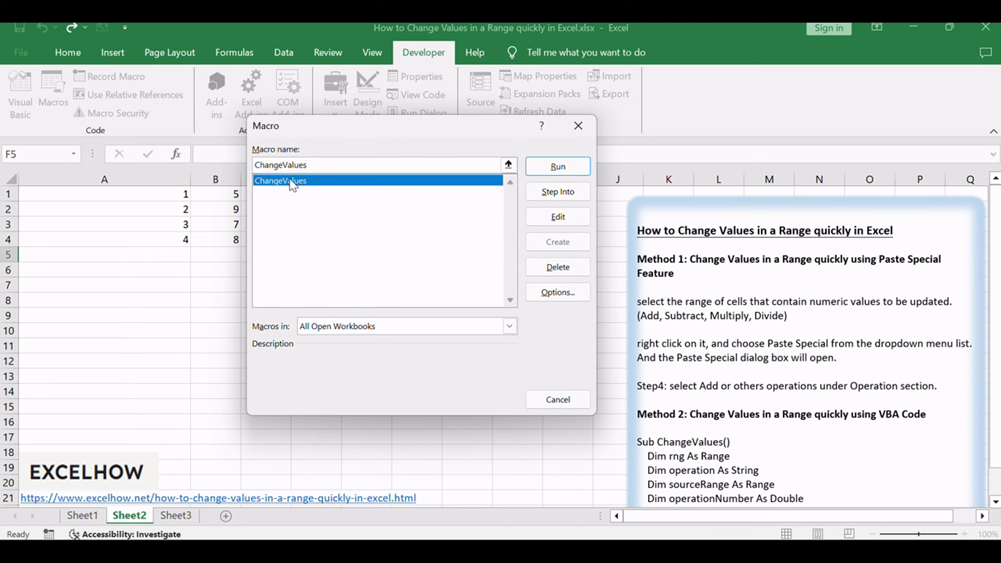
key(Return)
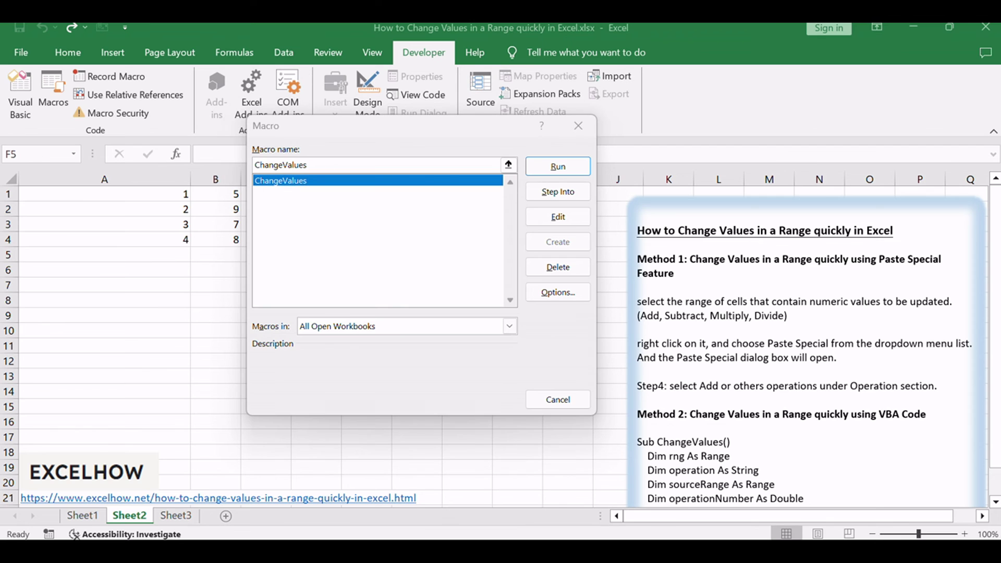
click(551, 167)
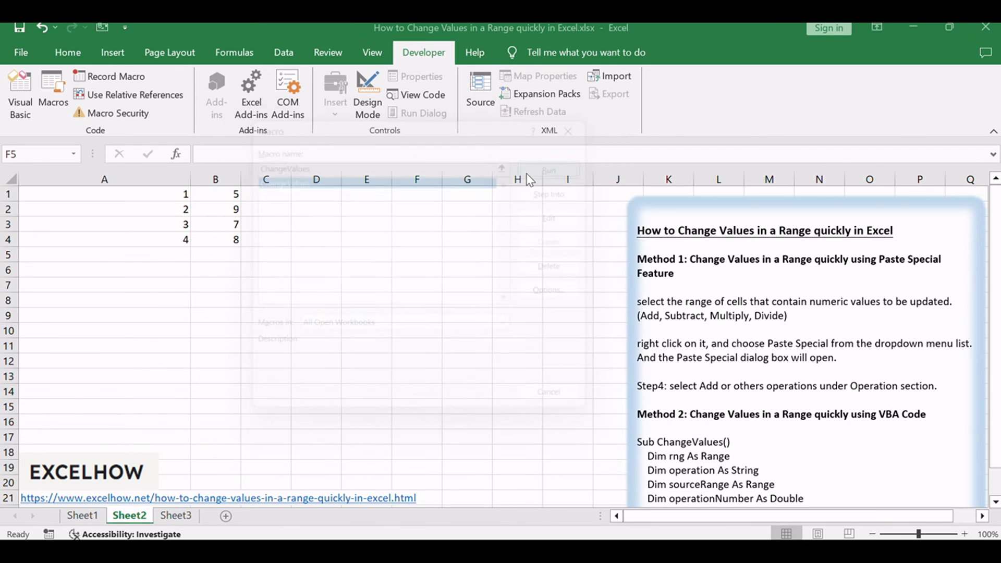
Step: Answer the macro prompts with operation 'add' and operation number 5
click(459, 185)
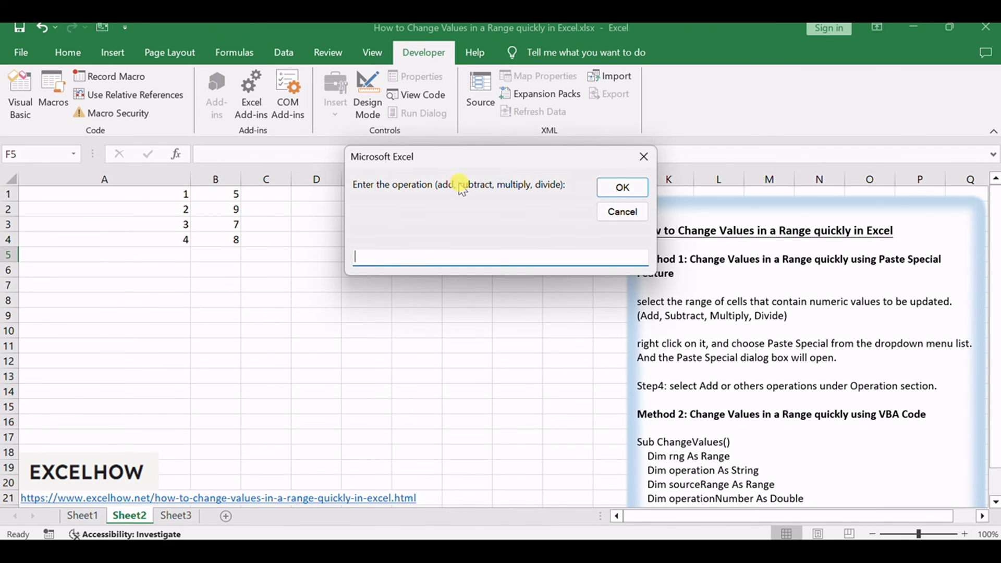
click(486, 256)
text(add)
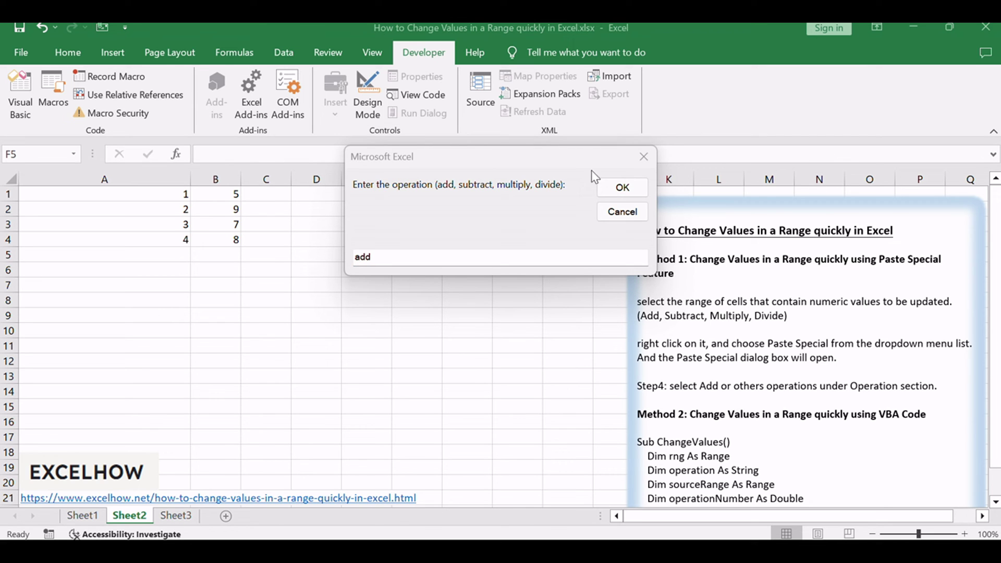
click(498, 154)
click(621, 188)
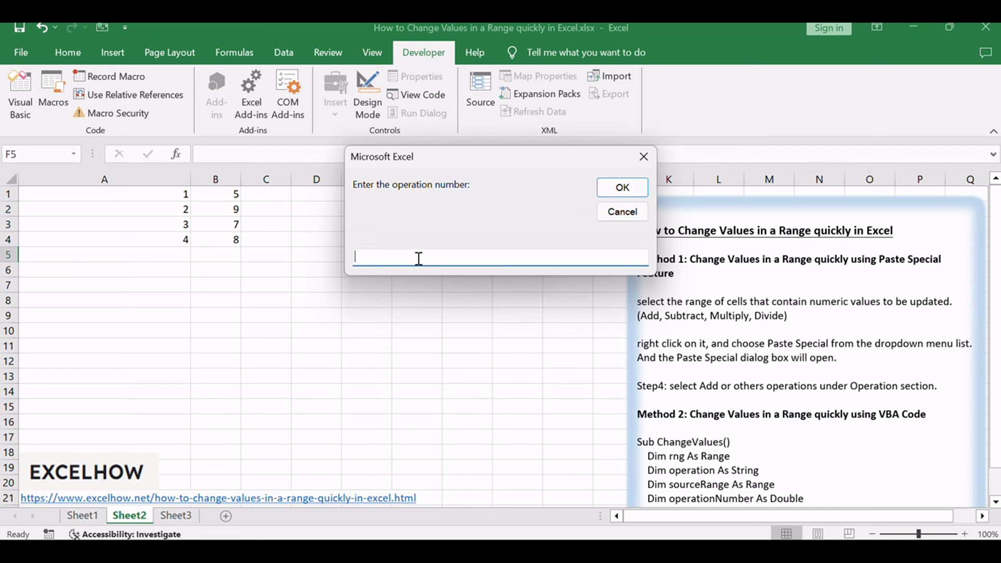
text(5)
drag(406, 256, 313, 252)
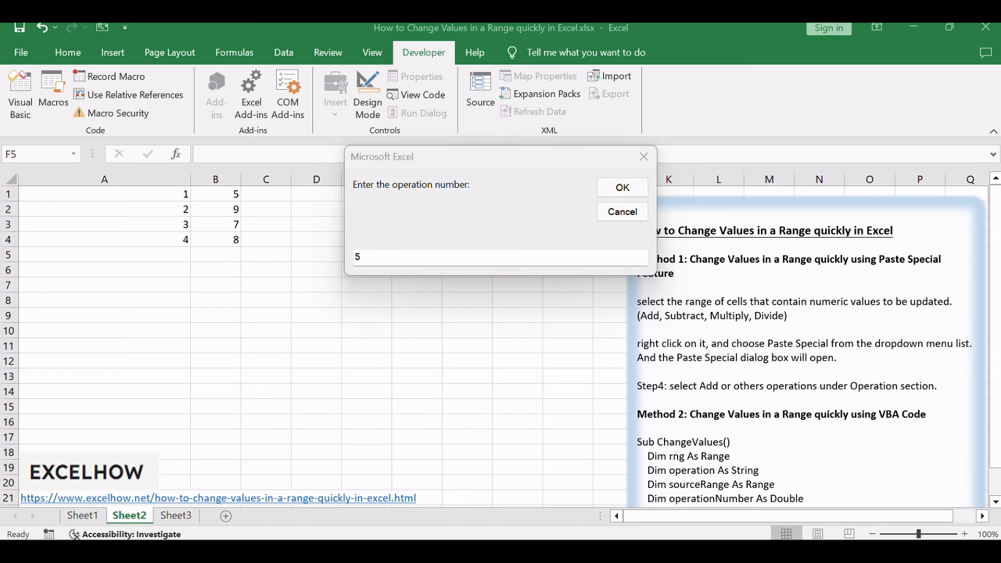
click(521, 188)
click(611, 188)
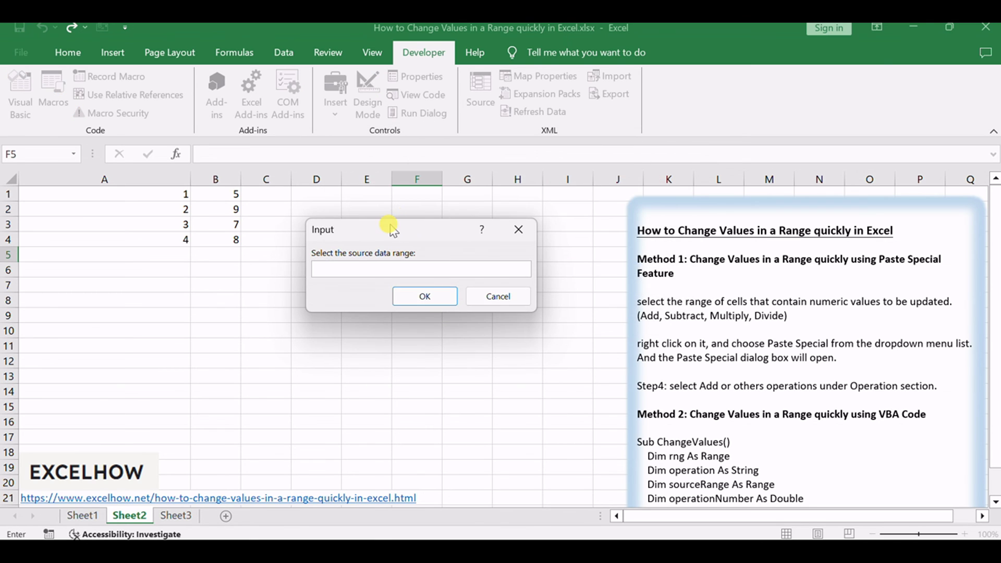
Step: Choose A1:B4 as the source range and confirm, adding 5 to each value
drag(146, 194, 218, 241)
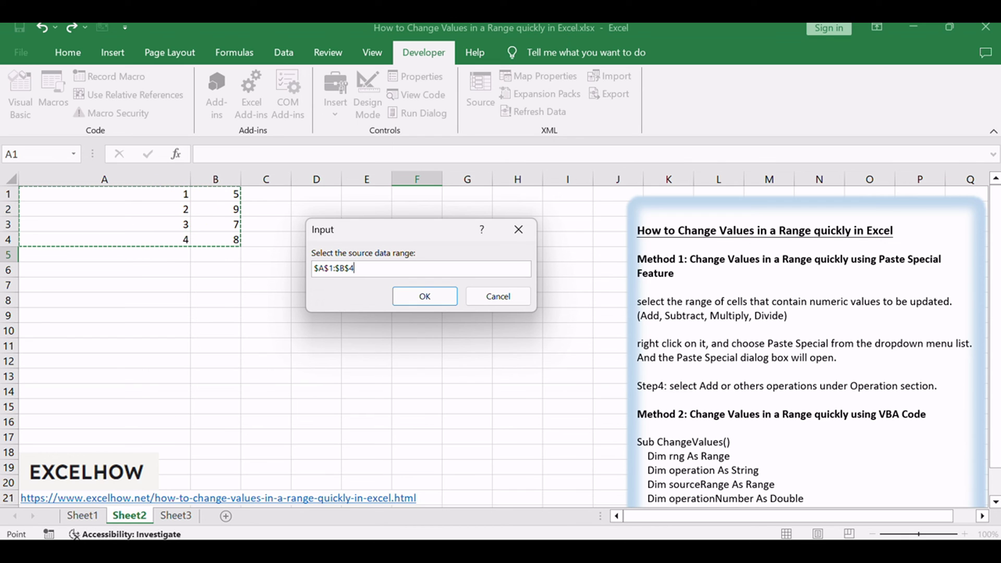
key(Return)
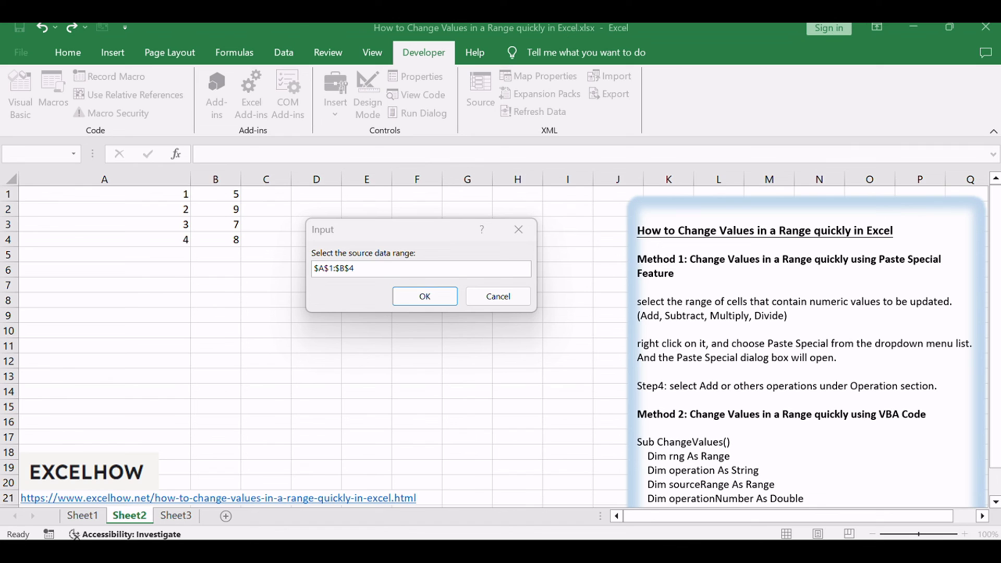
click(361, 252)
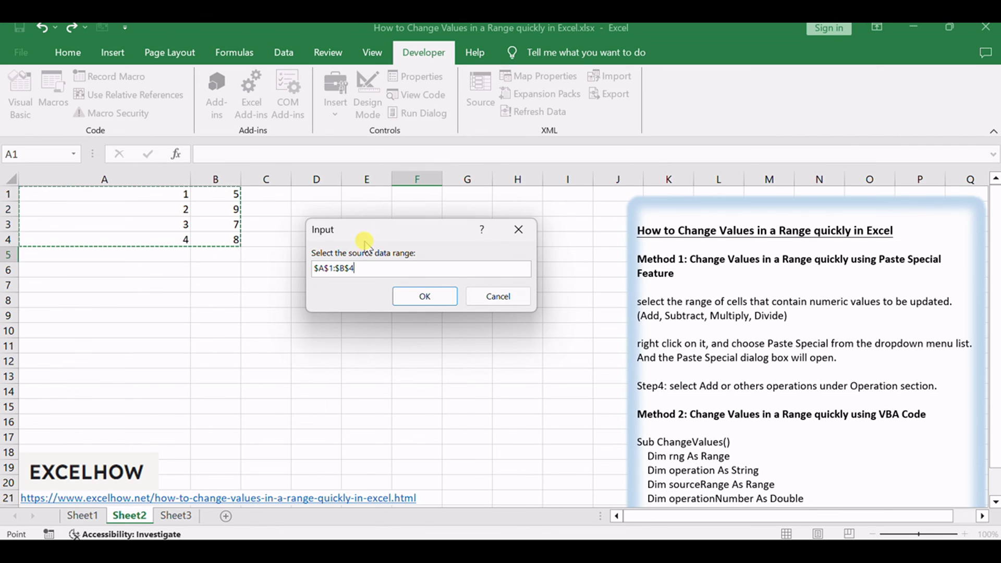
click(431, 301)
click(221, 198)
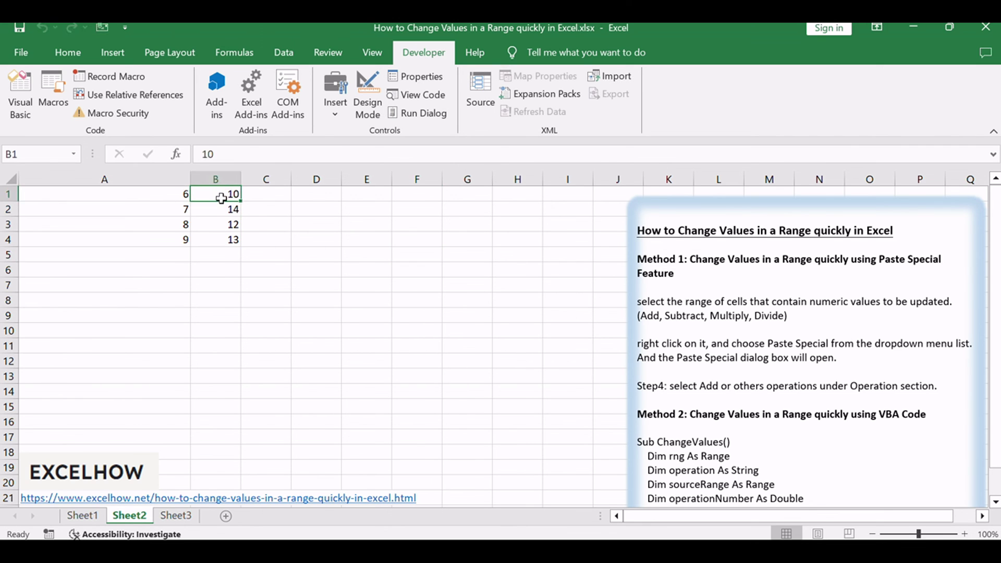
click(225, 210)
click(230, 224)
click(232, 239)
click(468, 314)
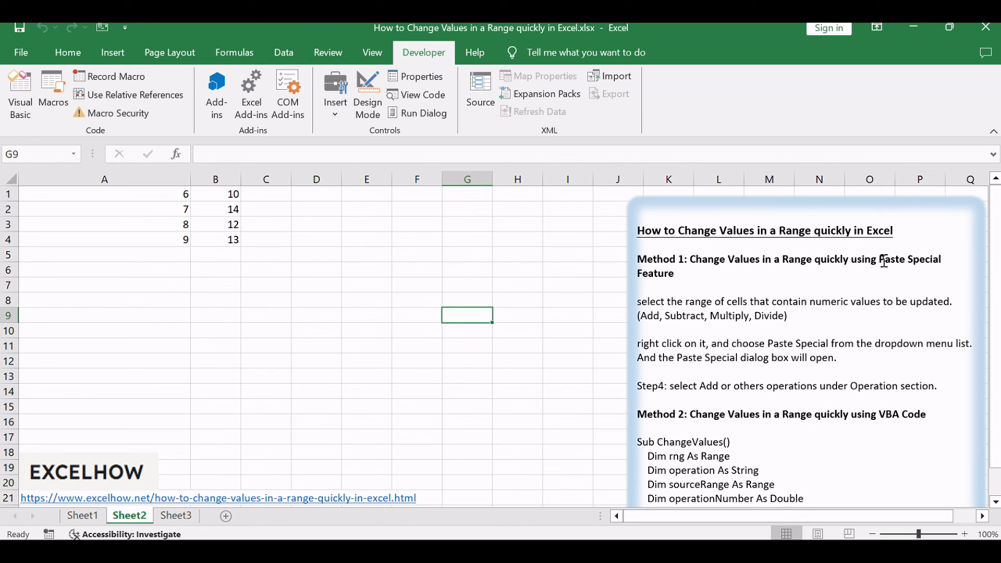
drag(881, 259, 944, 259)
click(902, 316)
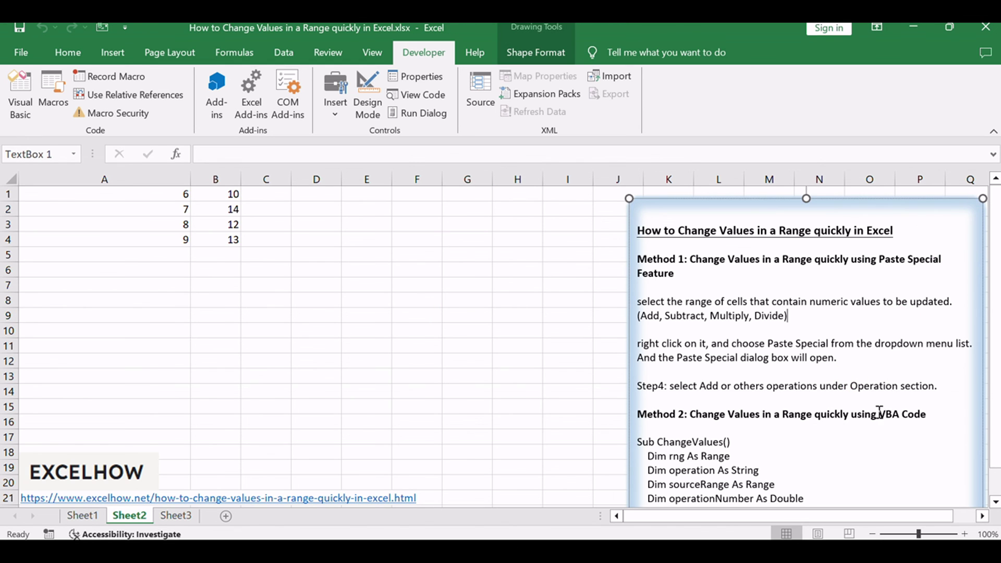
drag(880, 413, 943, 414)
click(907, 440)
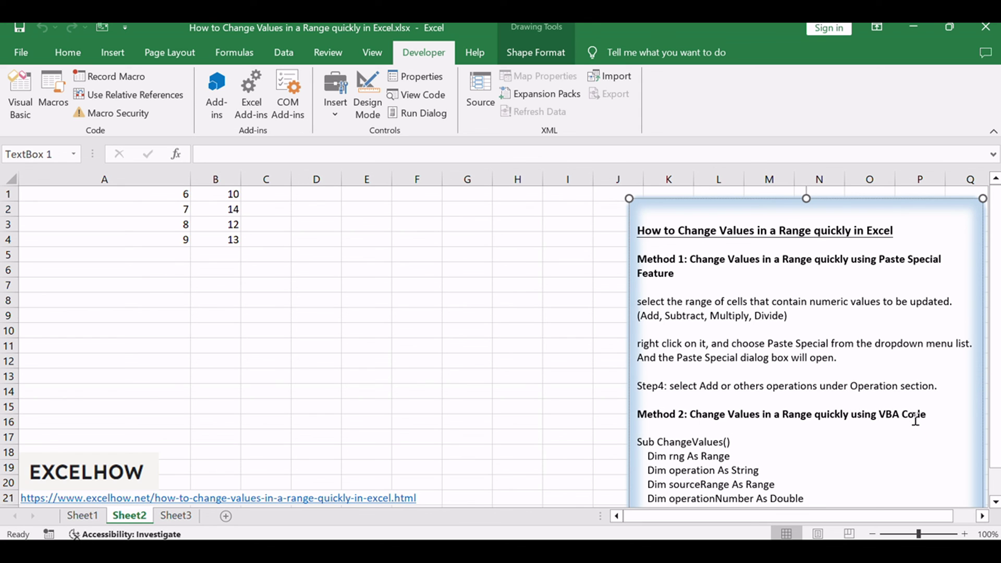